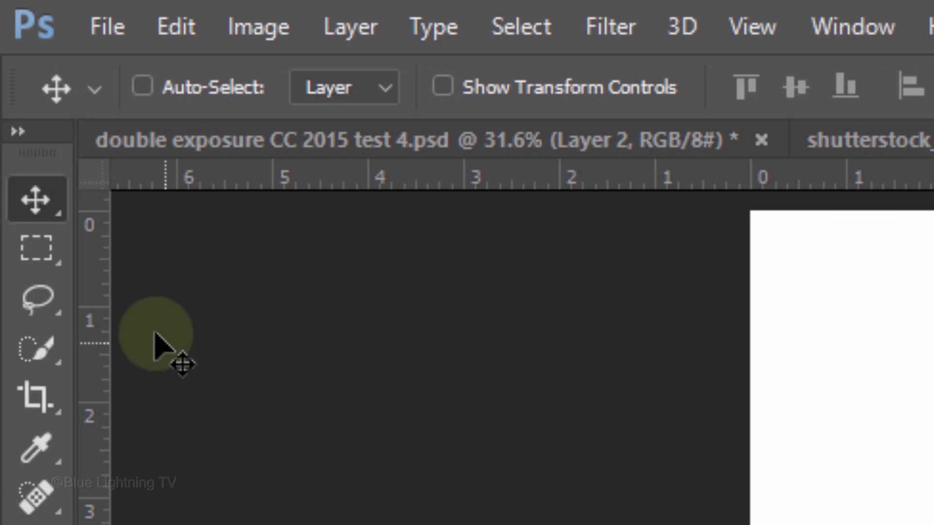
Choose the Rectangular Marquee Tool while the man's portrait photo is open
left_click(10, 63)
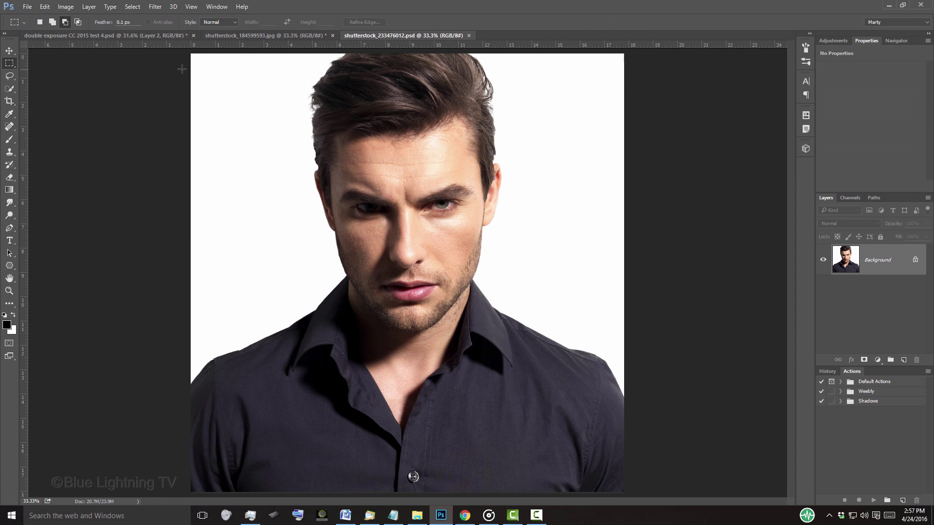
Crop the portrait to a tall rectangle around his head and shoulders, deselect, and fit to screen
left_click_drag(284, 54, 529, 421)
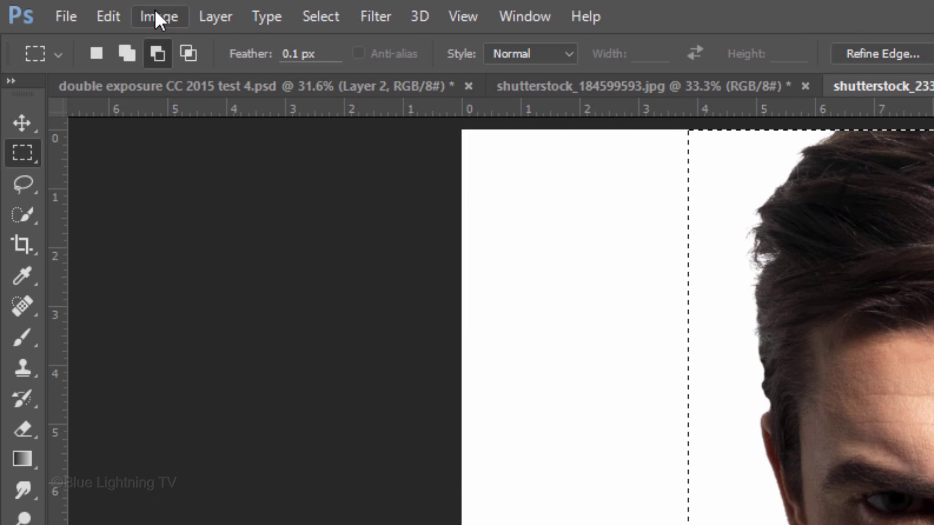
left_click(156, 15)
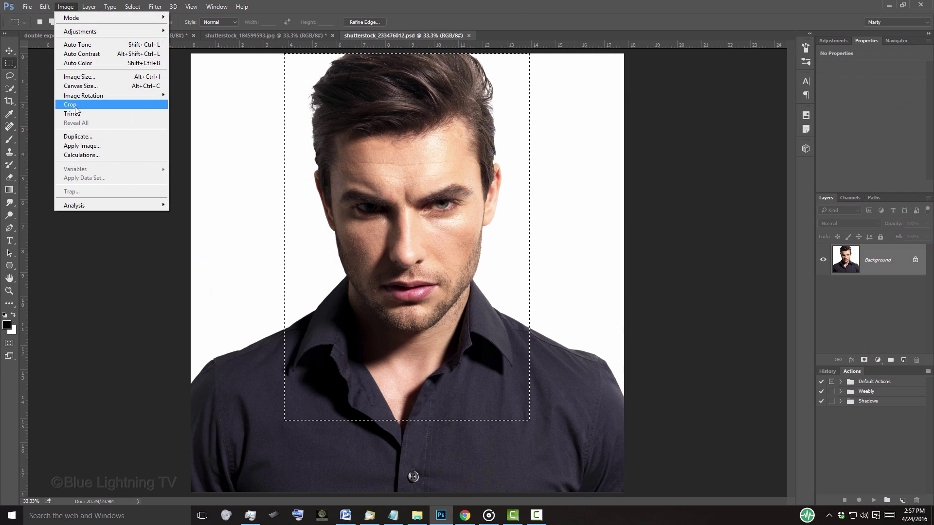
left_click(185, 255)
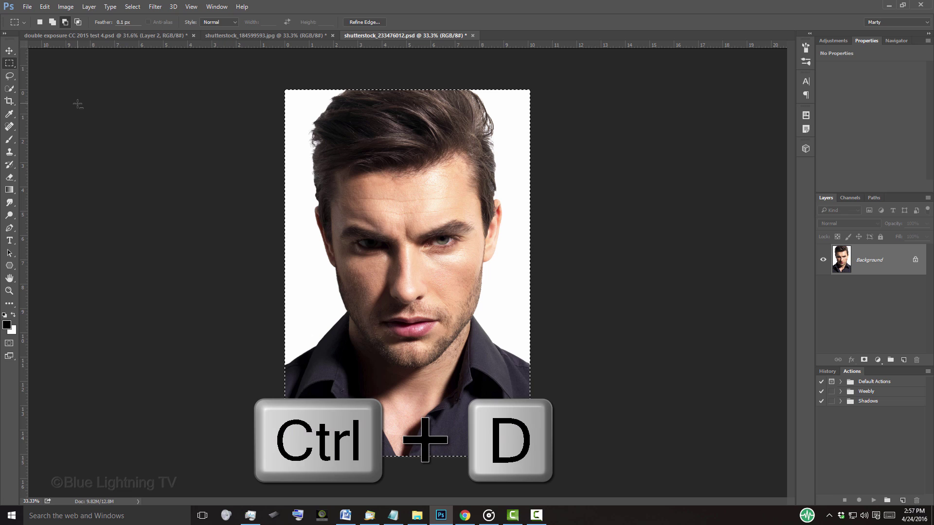
key("ctrl+d")
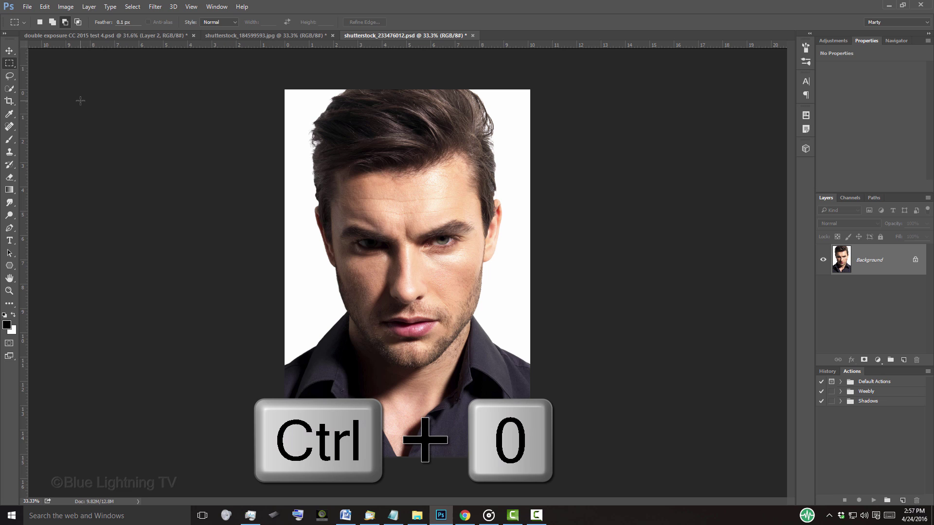
key("ctrl+0")
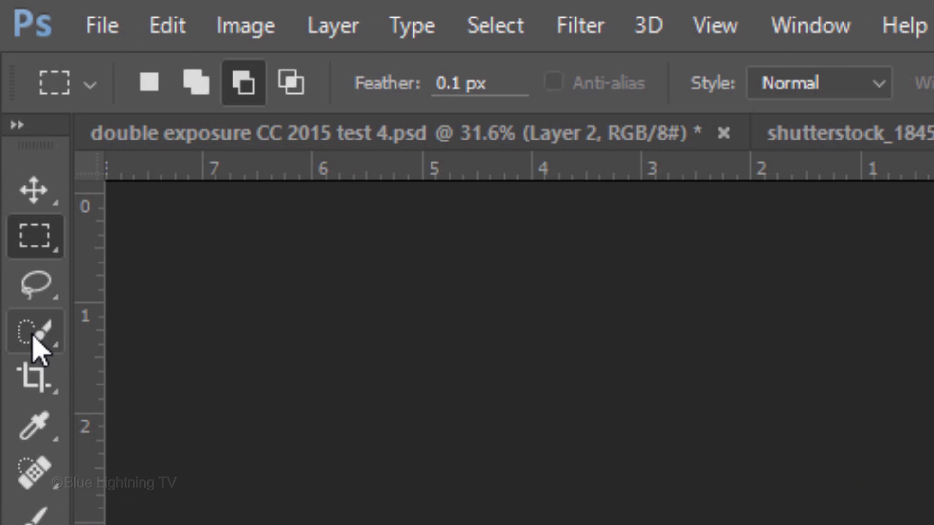
Select the white background with the Magic Wand, adding the white area right of the hair
left_click(9, 90)
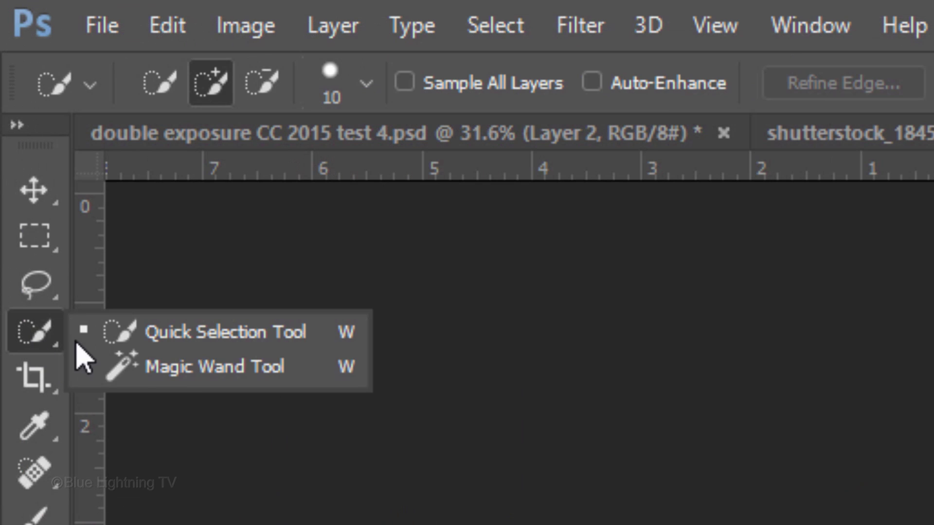
left_click(209, 367)
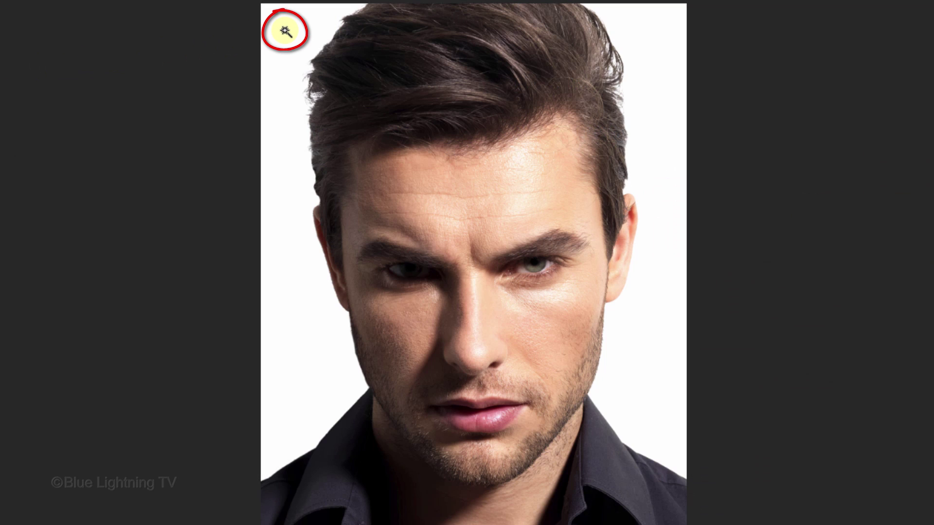
left_click(286, 31)
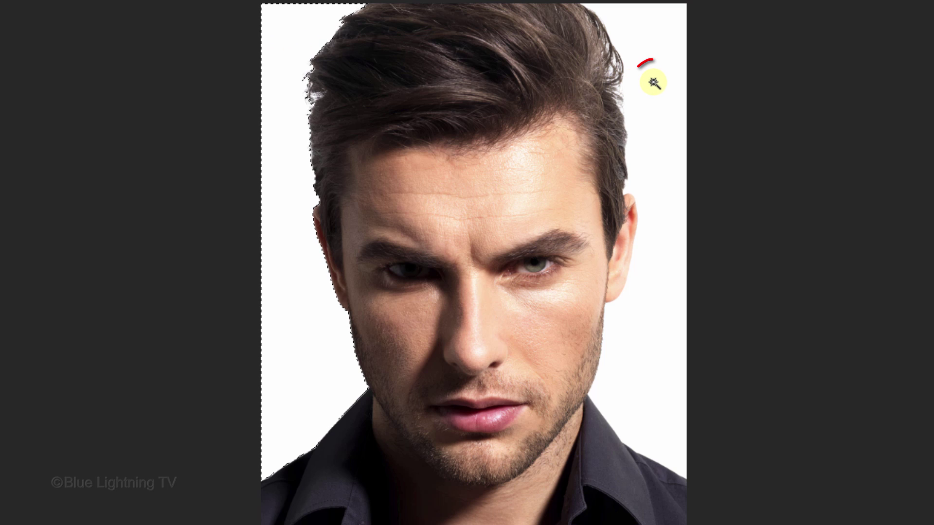
key("shift")
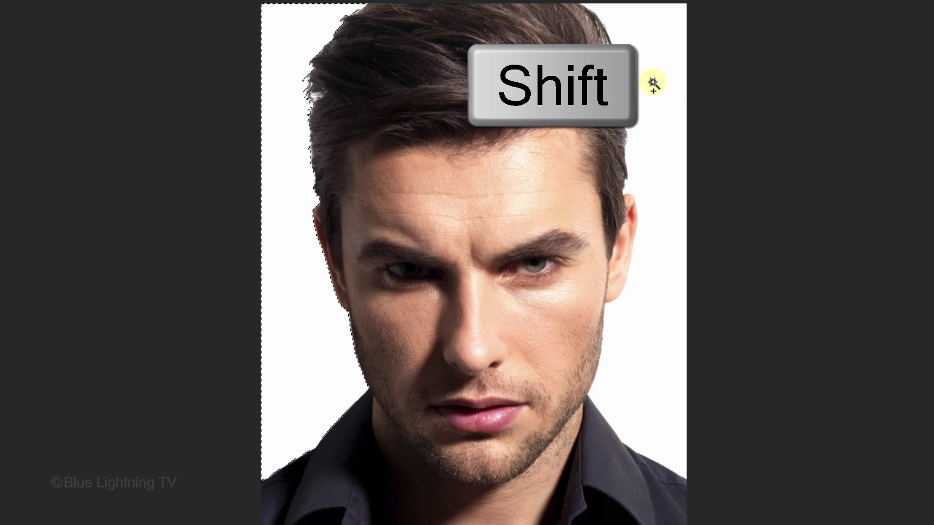
left_click(652, 83, "shift")
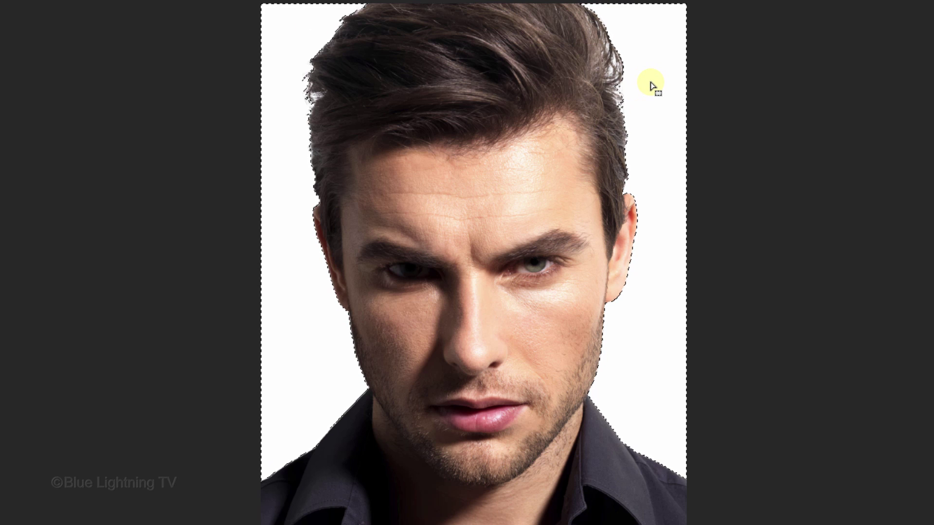
Check the selection in Quick Mask, then invert it to the man's silhouette
key("q")
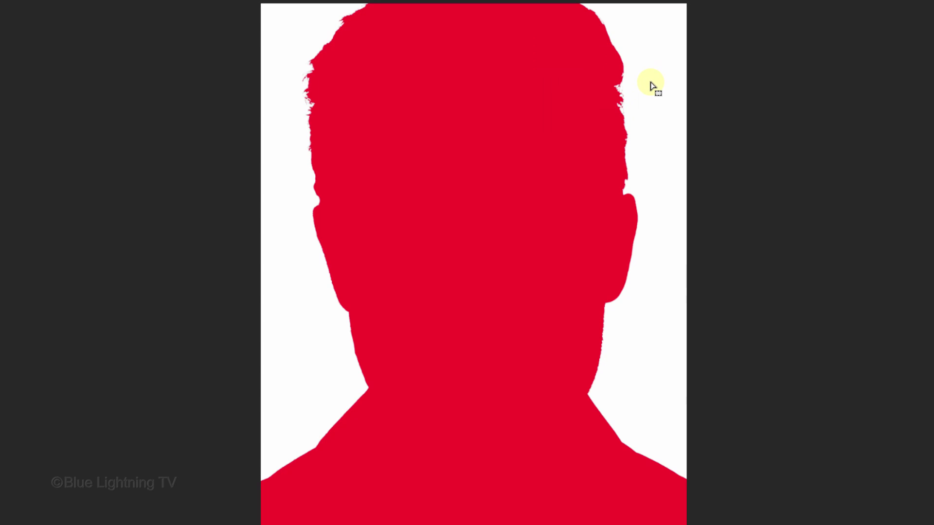
key("q")
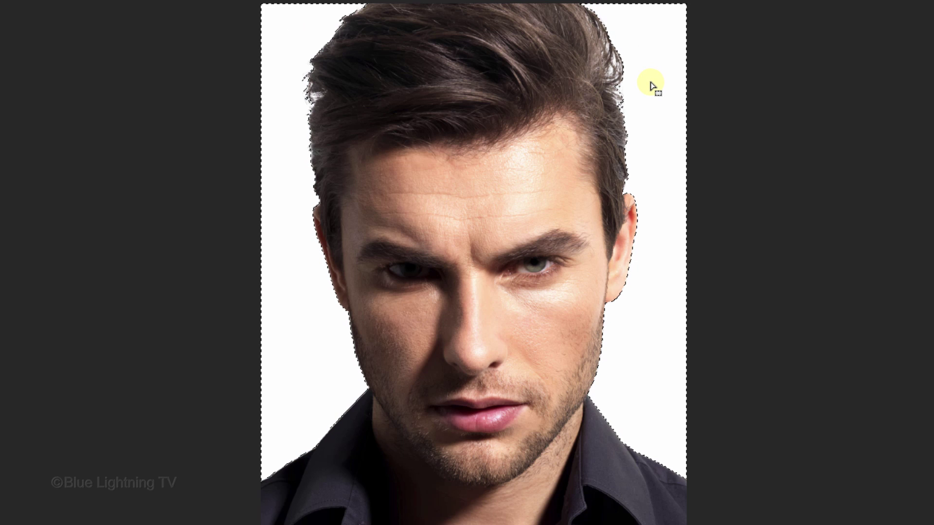
key("ctrl+shift+i")
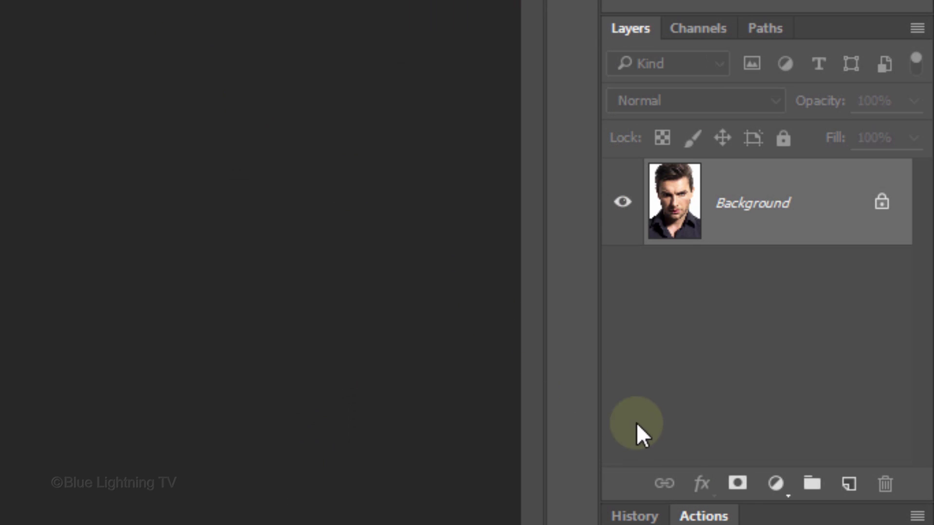
Mask the portrait to the silhouette, add a white-filled Layer 1 beneath it, and reselect Layer 0
left_click(736, 484)
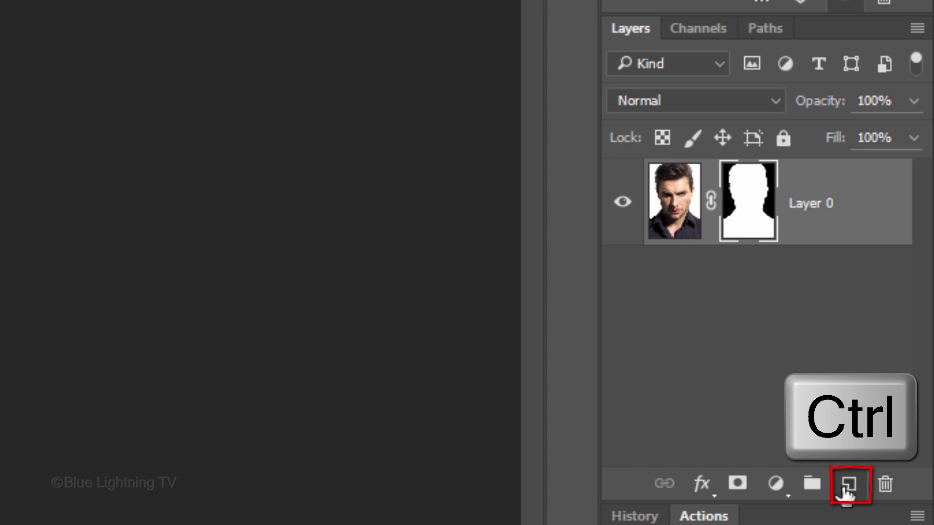
left_click(846, 488, "ctrl")
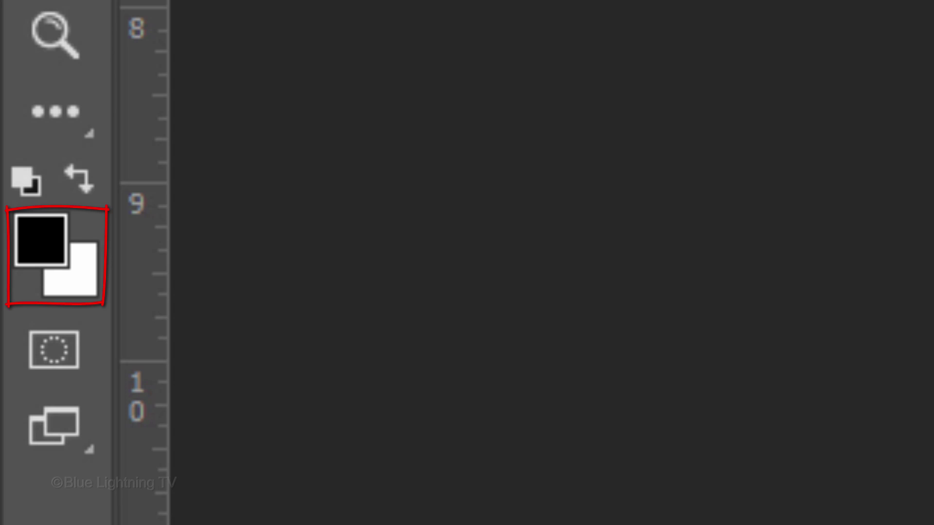
key("d")
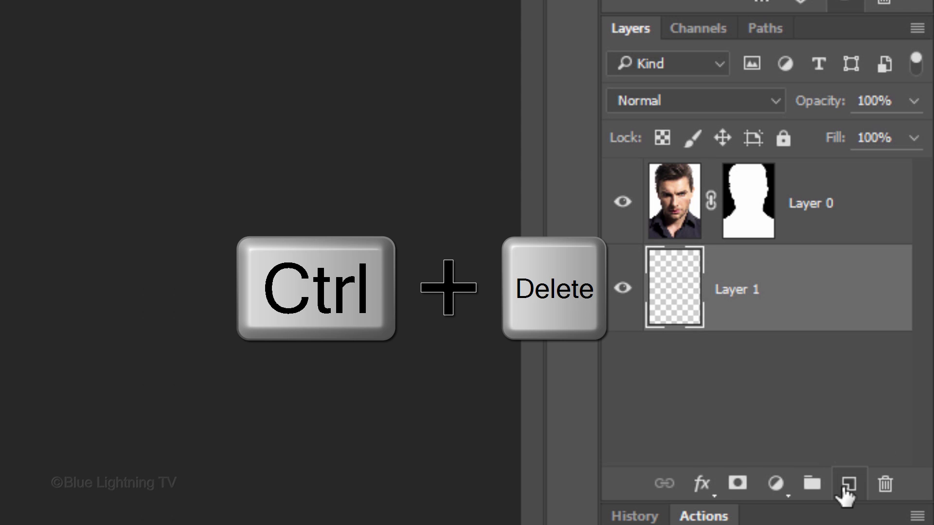
key("ctrl+Delete")
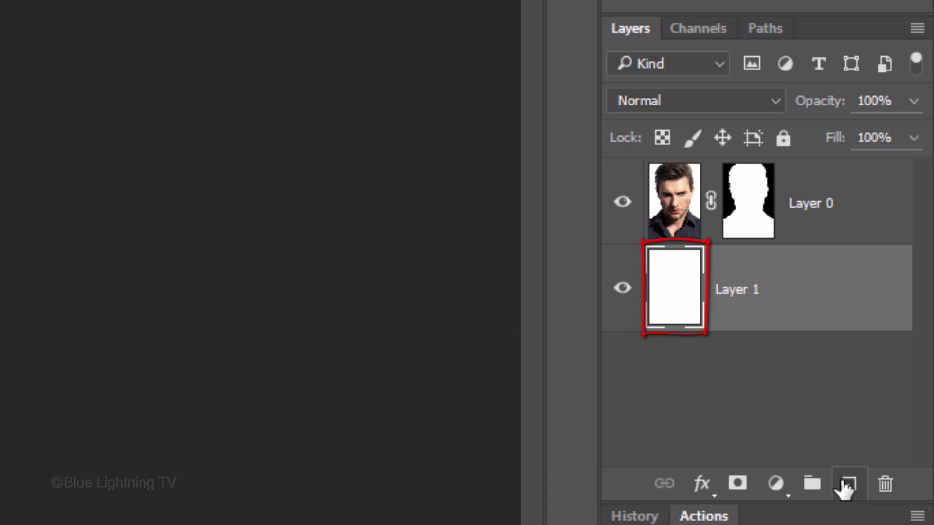
left_click(689, 210)
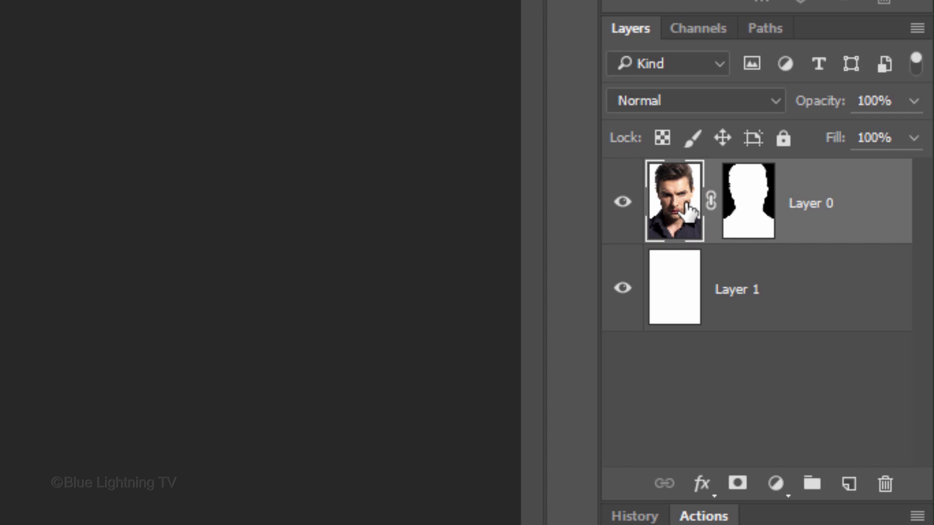
Add a Black & White 1 adjustment layer above the portrait and browse its presets
left_click(774, 484)
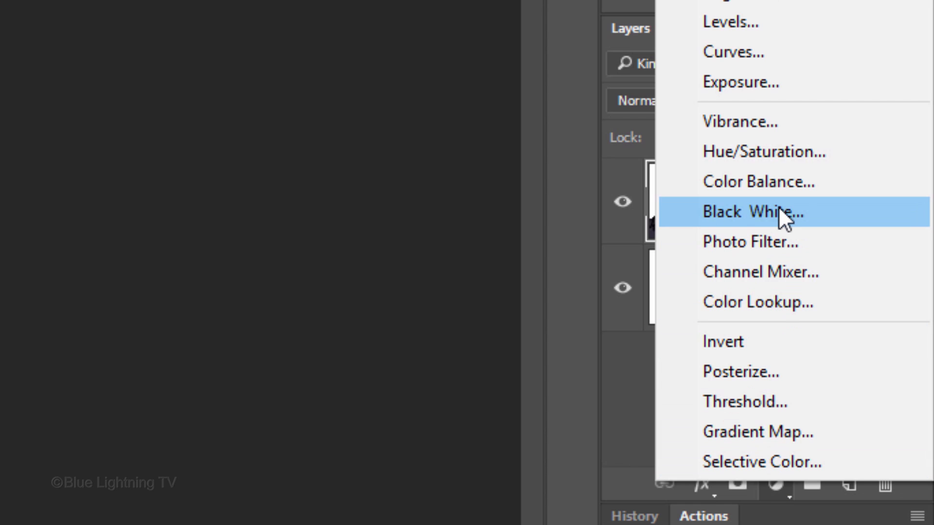
left_click(778, 206)
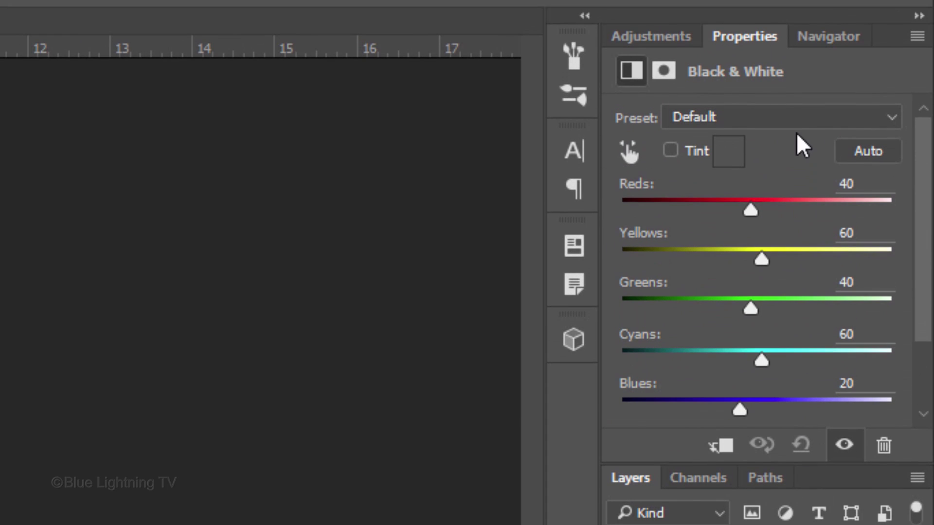
left_click(805, 119)
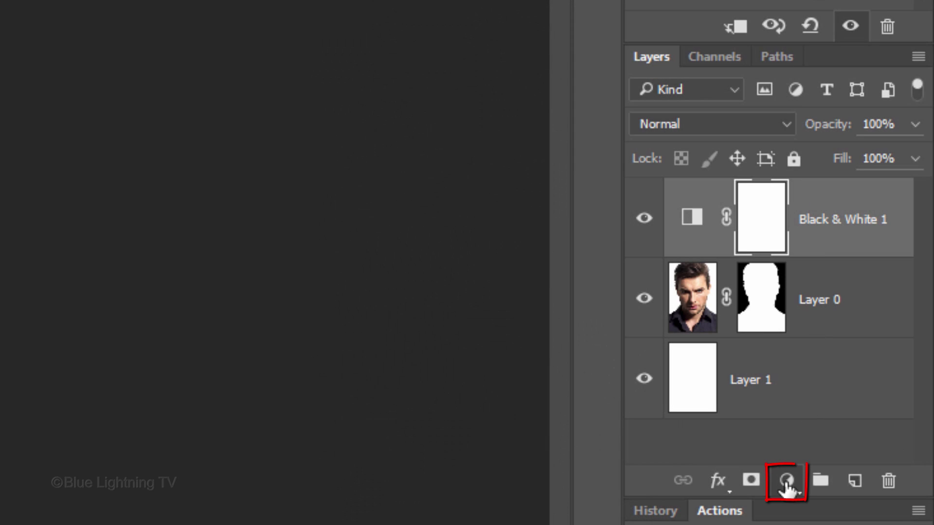
Add a Levels layer with white input 142 and move it below Black & White 1
left_click(787, 484)
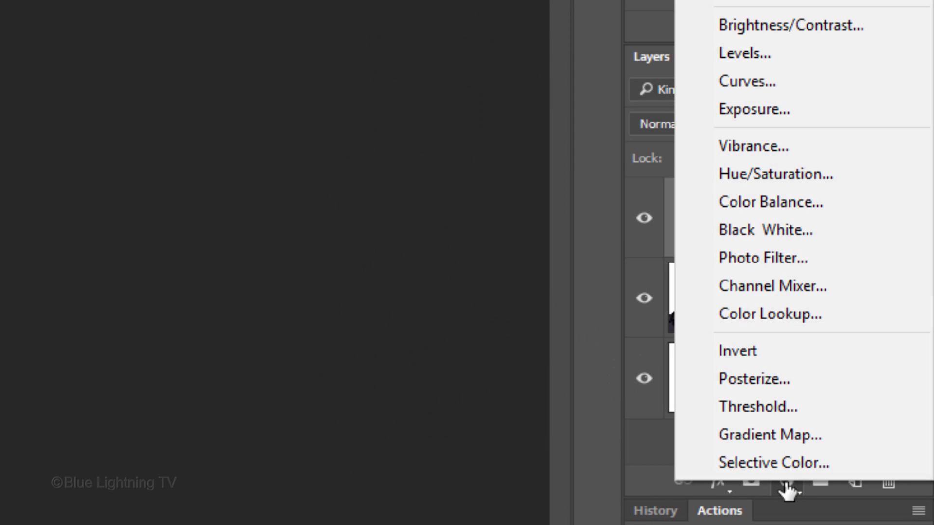
left_click(765, 48)
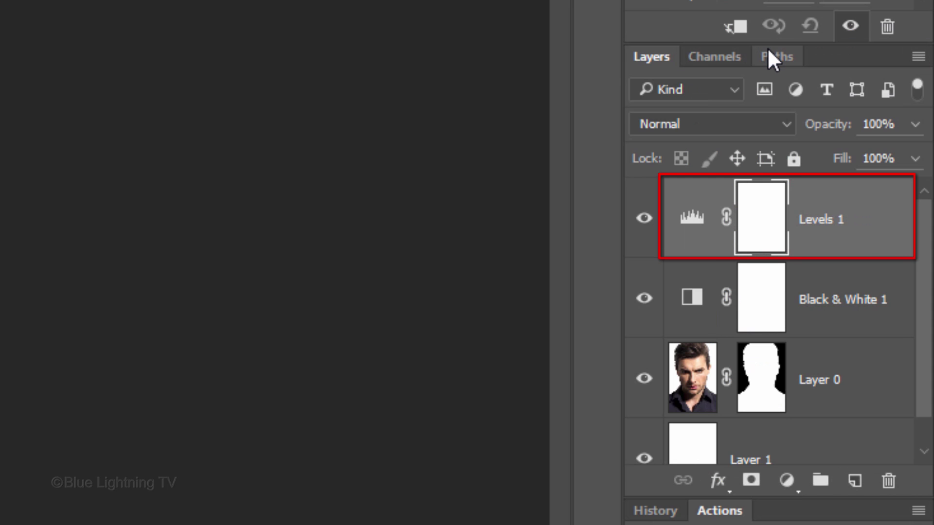
left_click(882, 333)
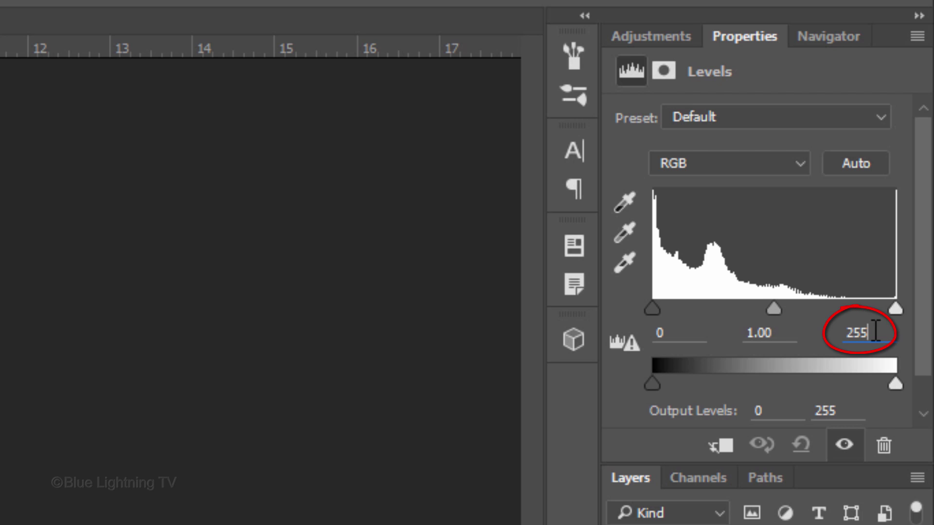
double_click(859, 333)
type("142")
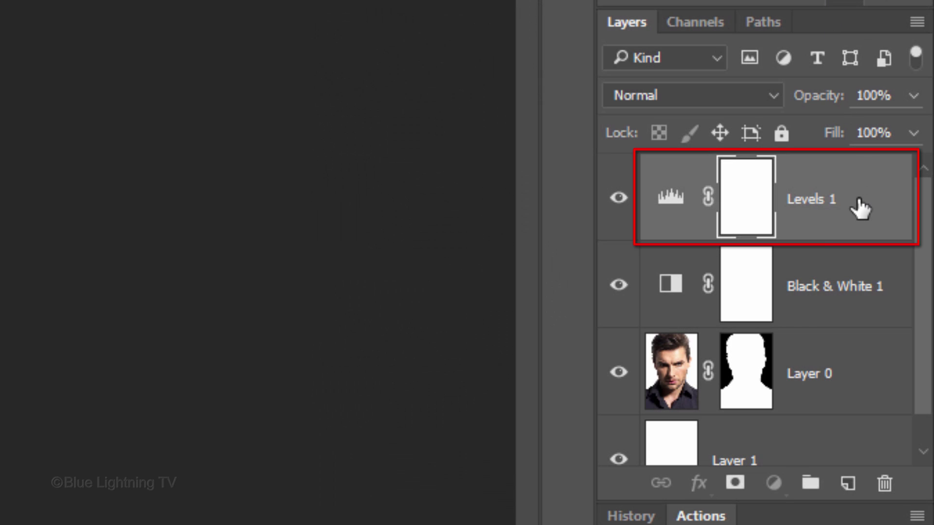
left_click_drag(859, 200, 856, 328)
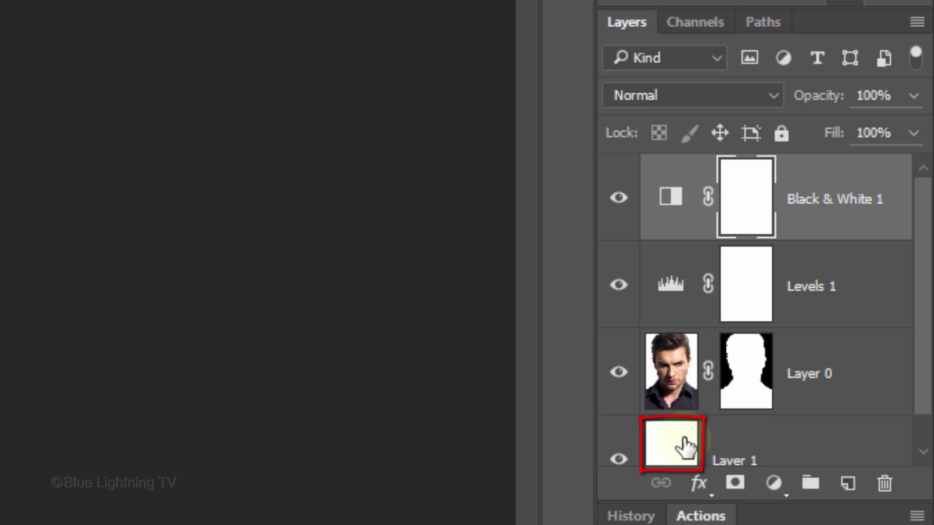
left_click(683, 440)
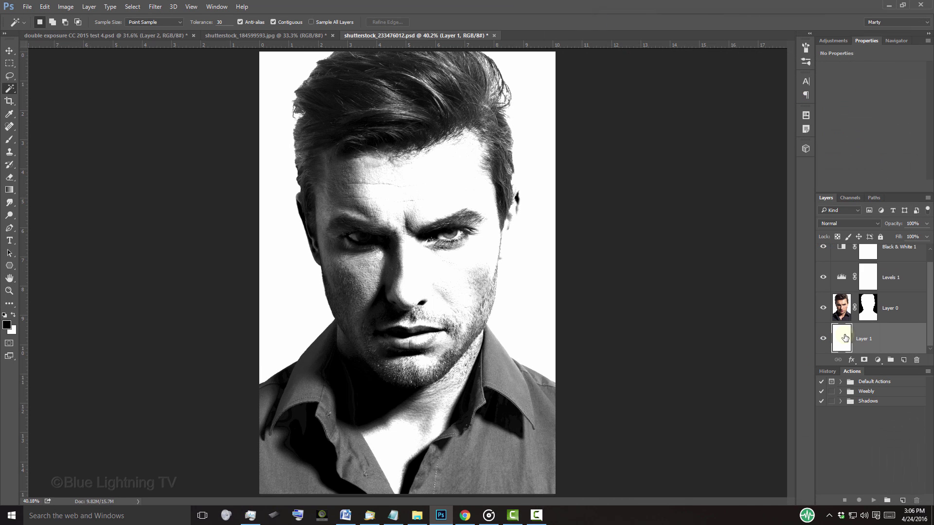
Copy the whole forest landscape photo and paste it into the portrait document as Layer 2
left_click(289, 37)
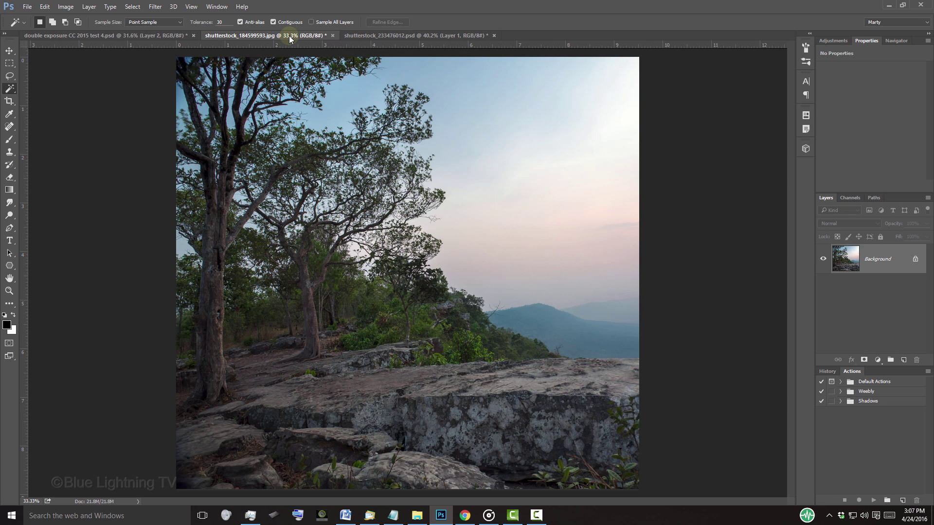
key("ctrl+a")
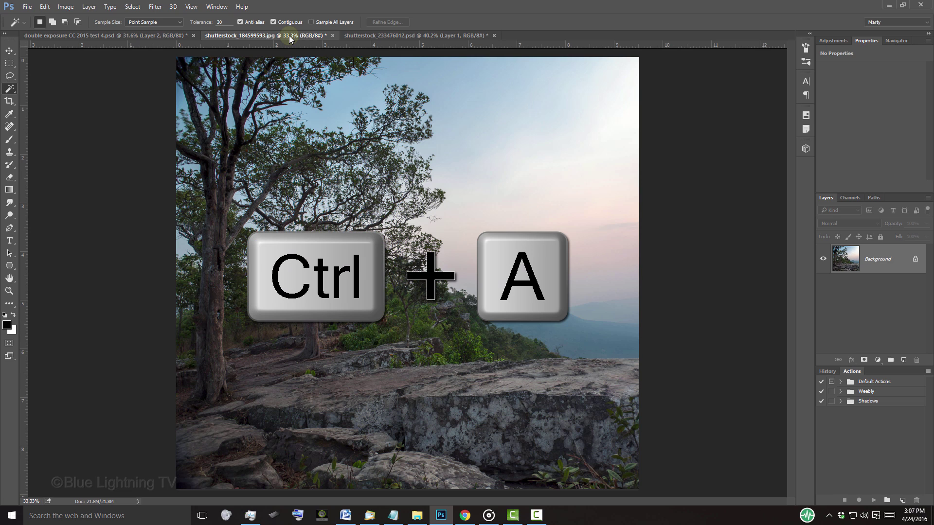
key("ctrl+a")
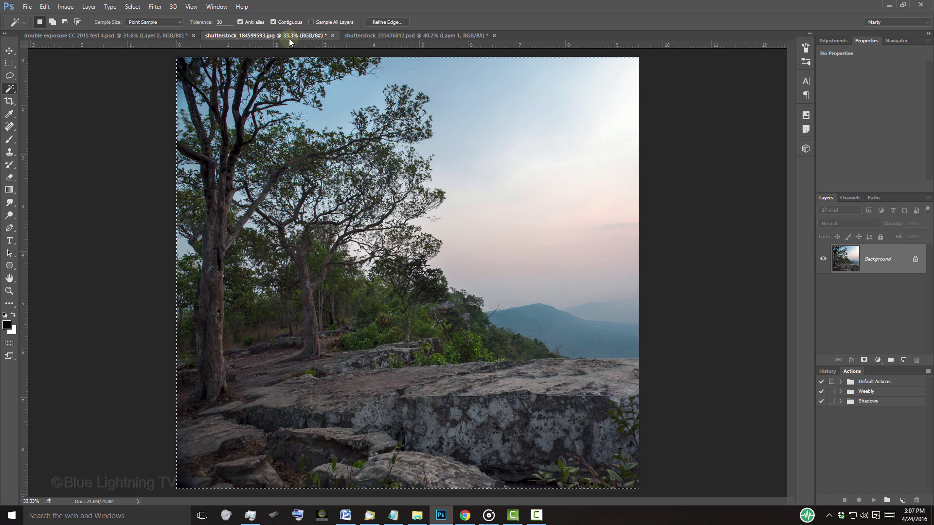
key("ctrl+c")
left_click(382, 37)
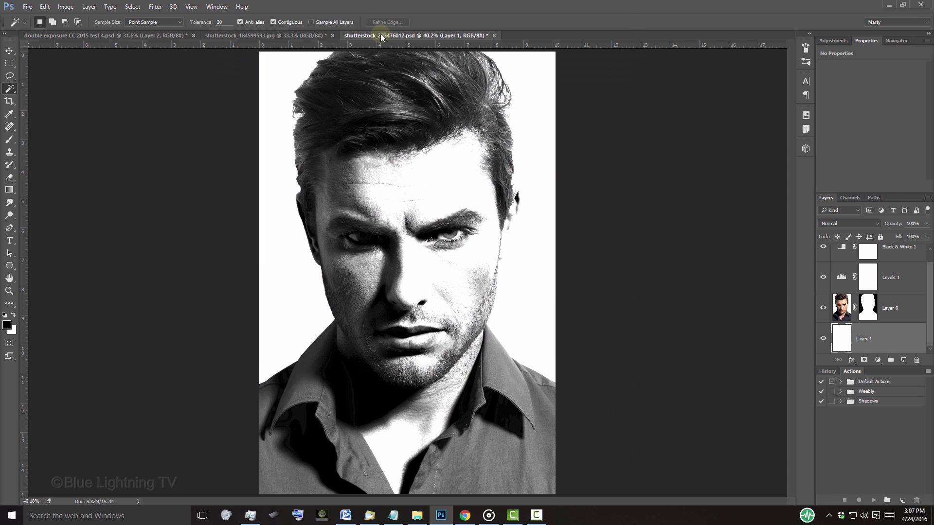
key("ctrl+v")
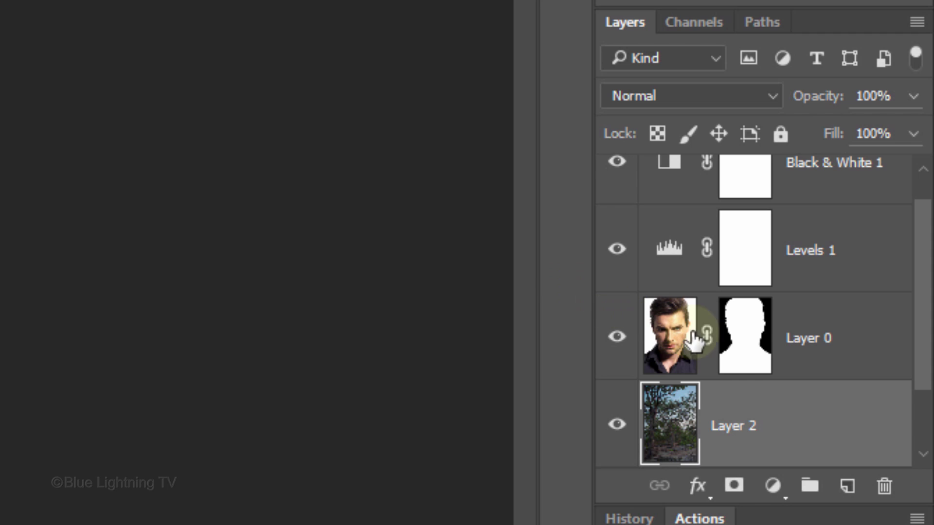
Move the silhouette mask to Layer 2, set Layer 0 to Overlay, and unlink Layer 2's mask
left_click_drag(749, 359, 754, 442)
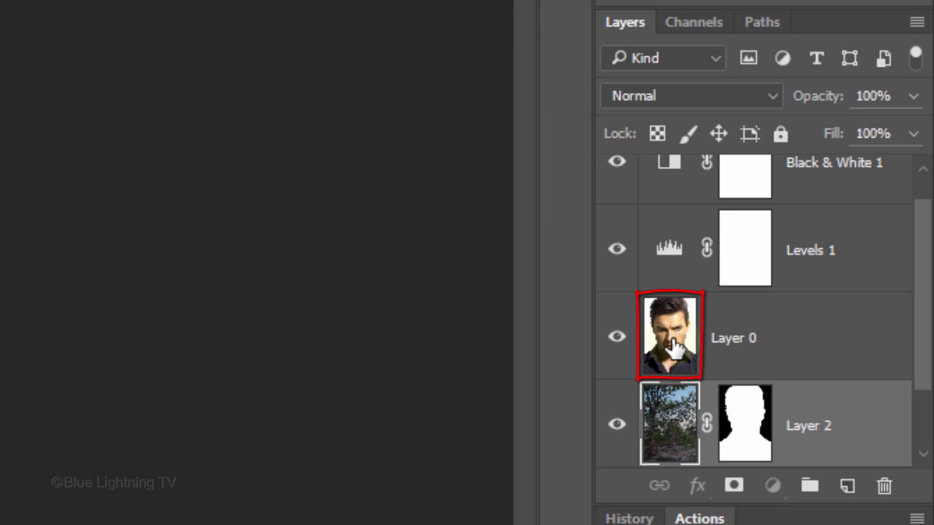
left_click(673, 346)
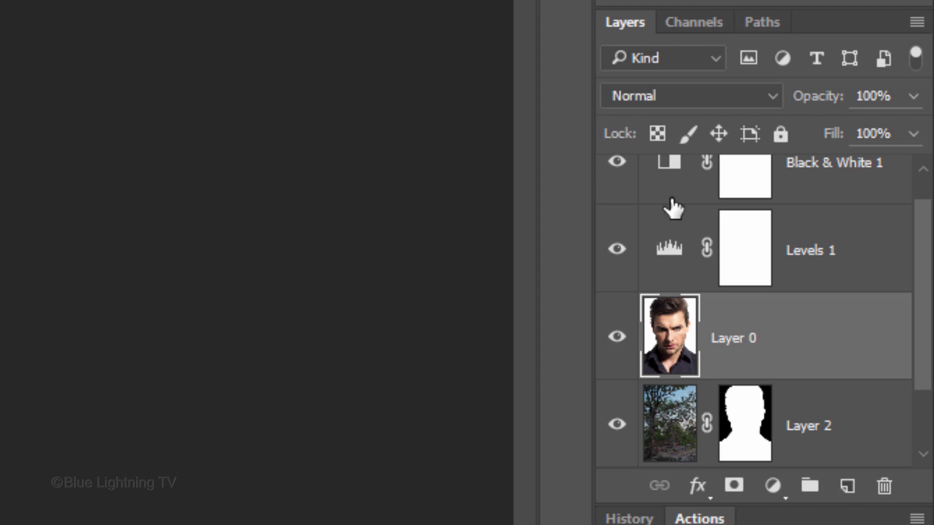
left_click(669, 96)
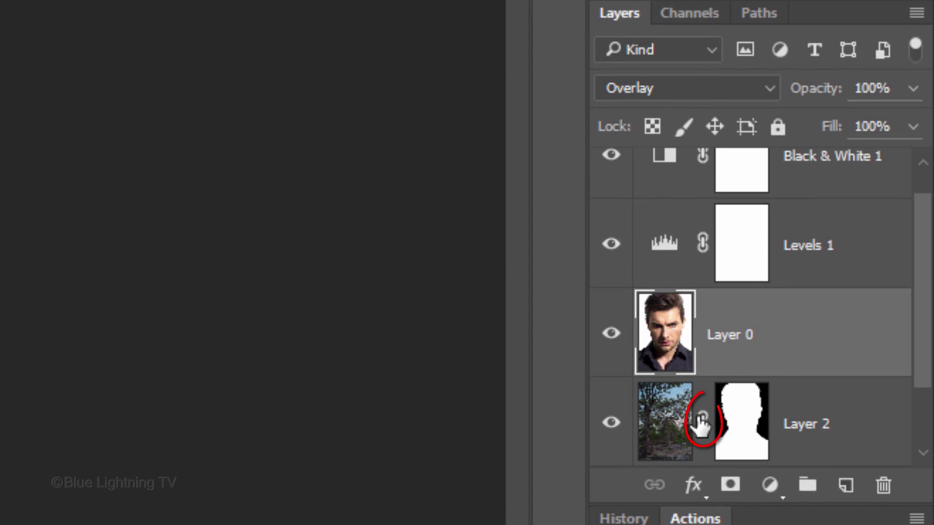
left_click(670, 403)
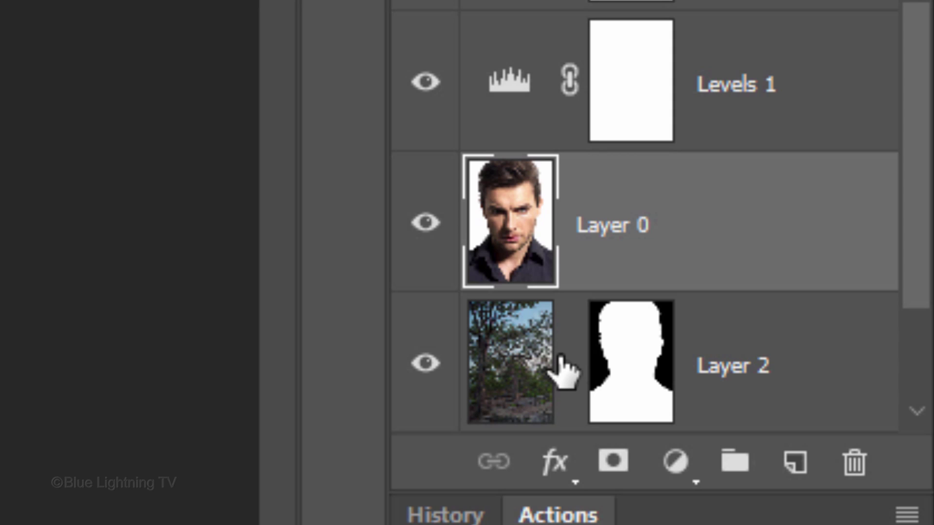
left_click(498, 357)
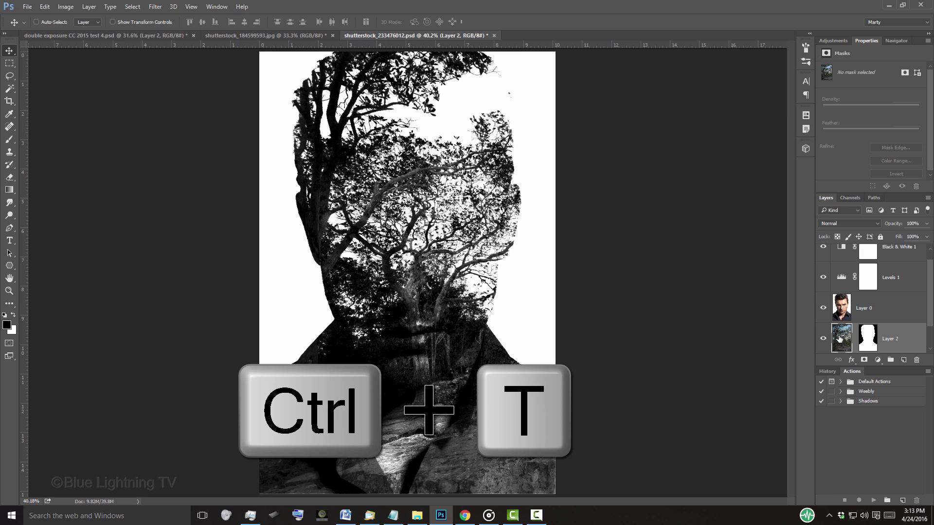
Move and scale the forest layer so the tree crown fills the man's head, then commit
key("ctrl+t")
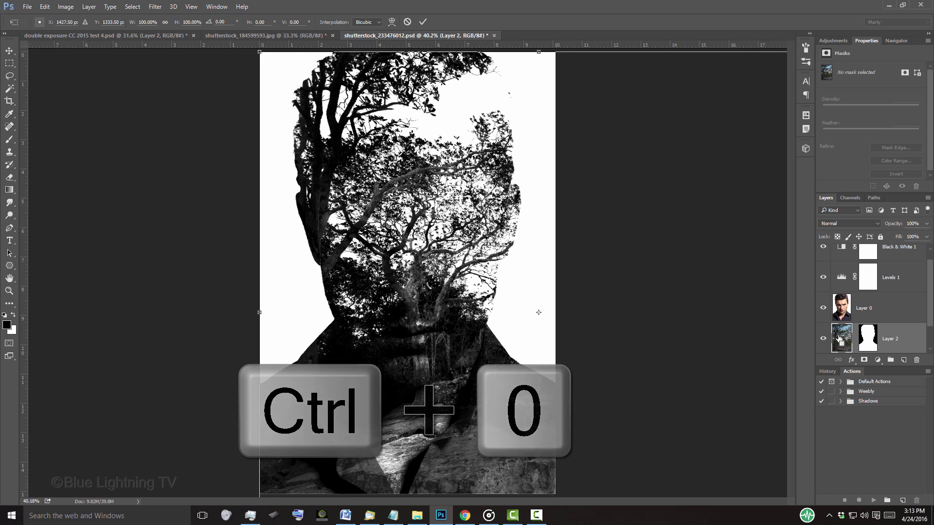
key("ctrl+0")
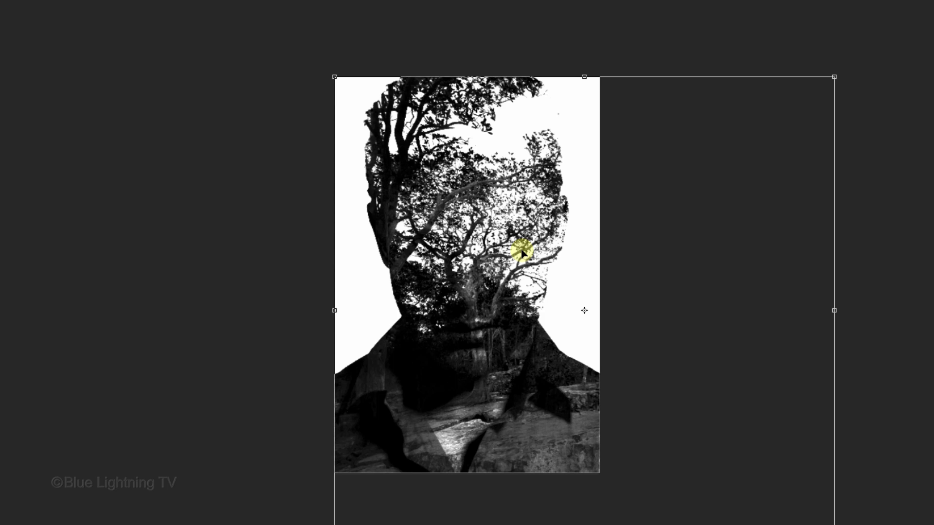
left_click_drag(522, 252, 471, 191)
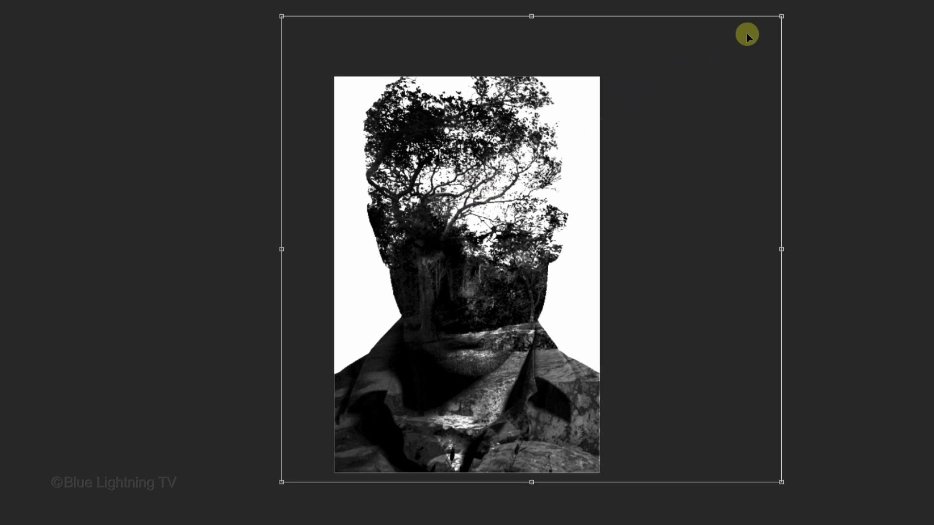
left_click_drag(777, 19, 780, 16)
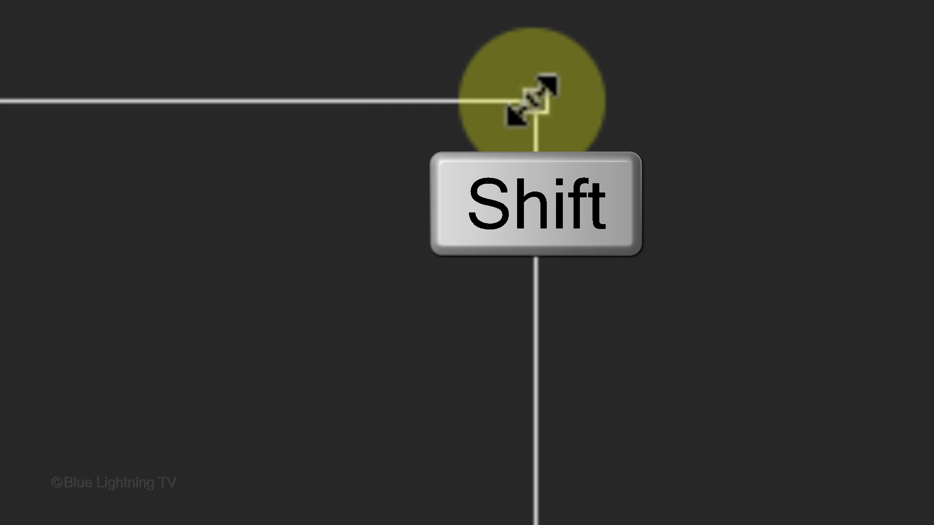
left_click_drag(535, 101, 781, 16)
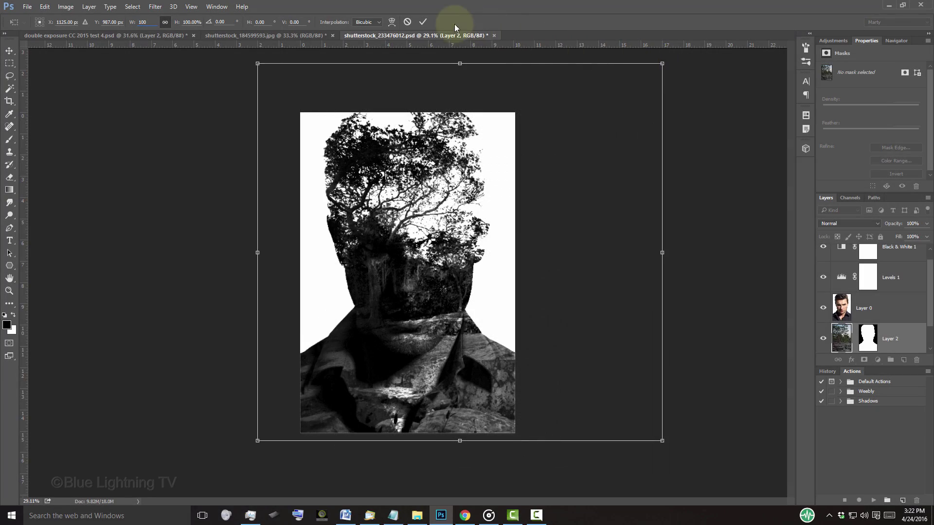
left_click(423, 23)
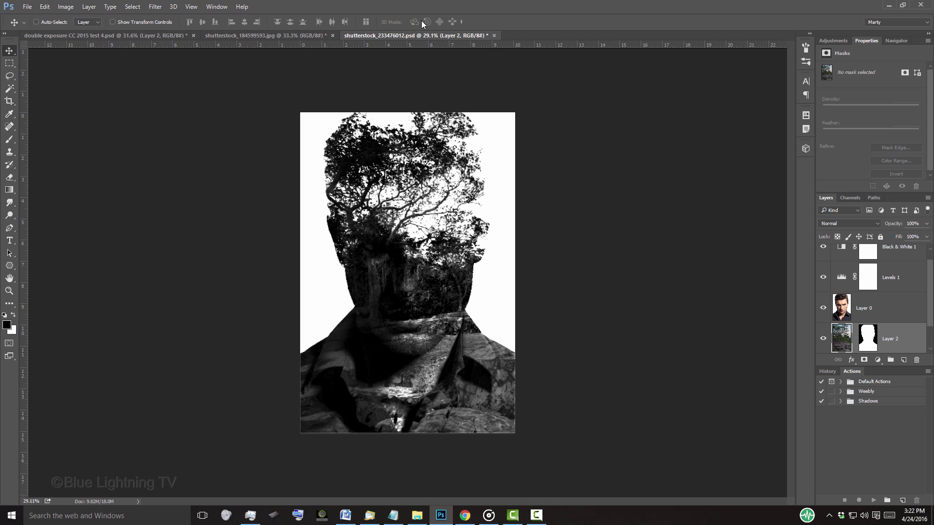
key("ctrl+0")
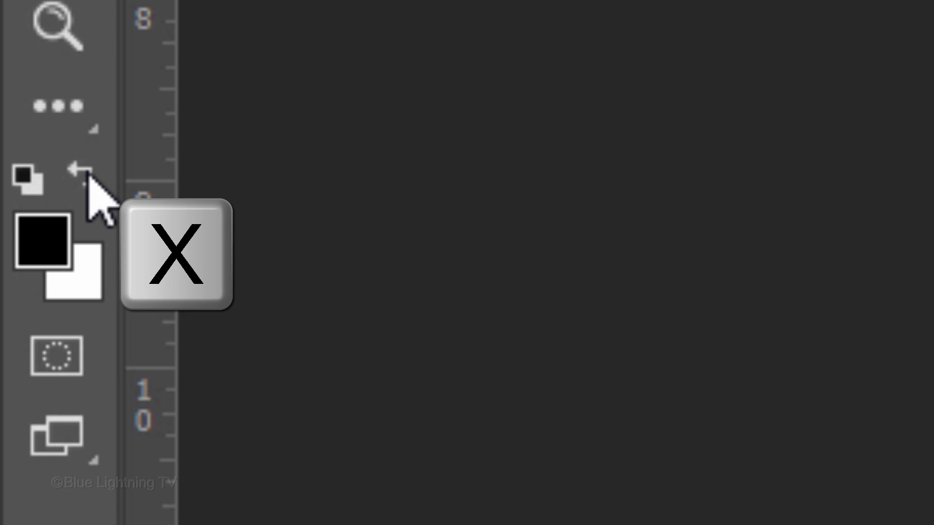
Set white as foreground and the Dodge Tool to Shadows with a 700 px, 0% hardness brush
key("x")
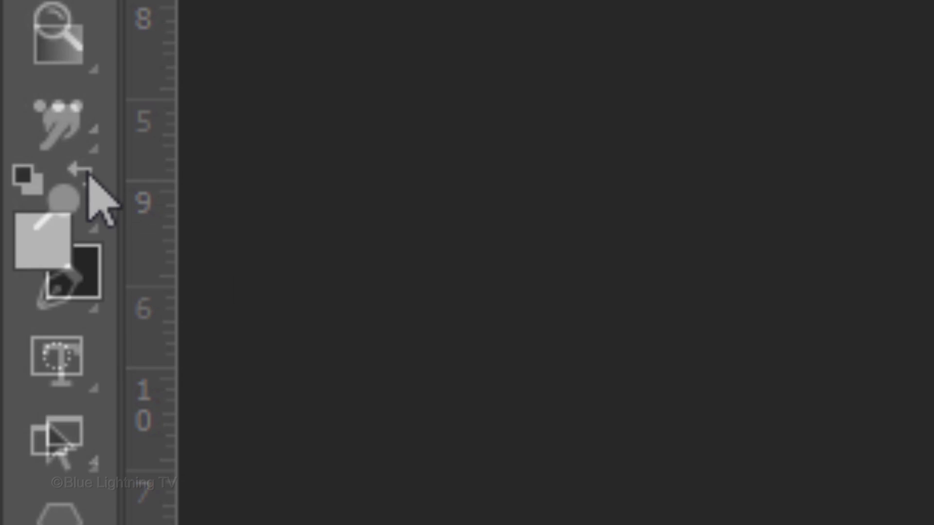
right_click(71, 202)
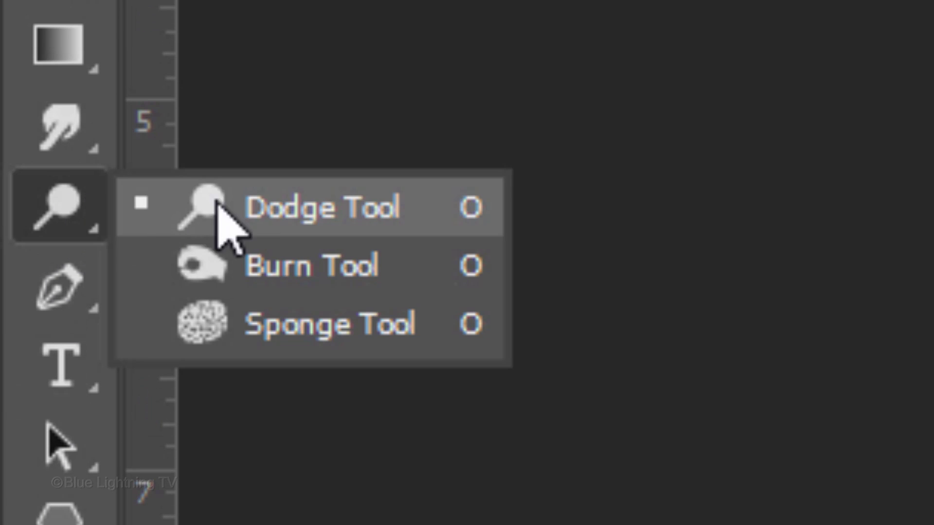
left_click(307, 214)
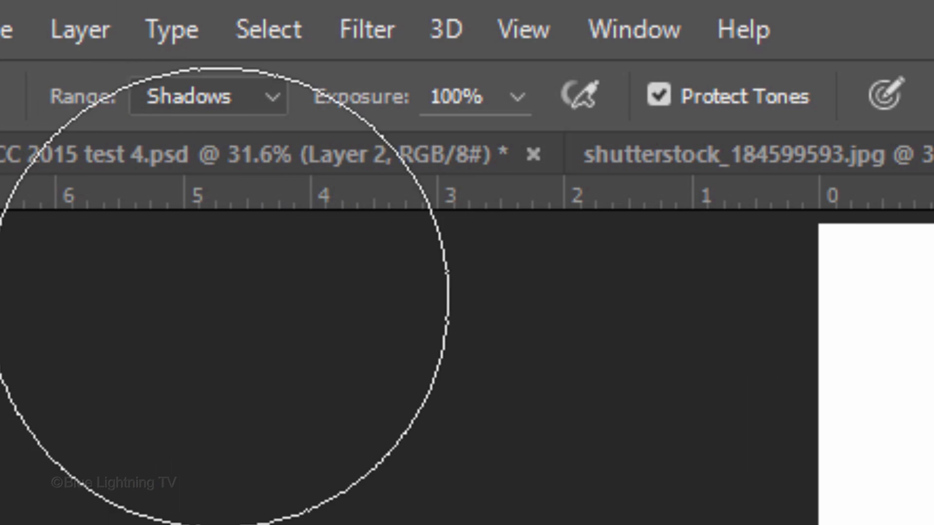
left_click(272, 98)
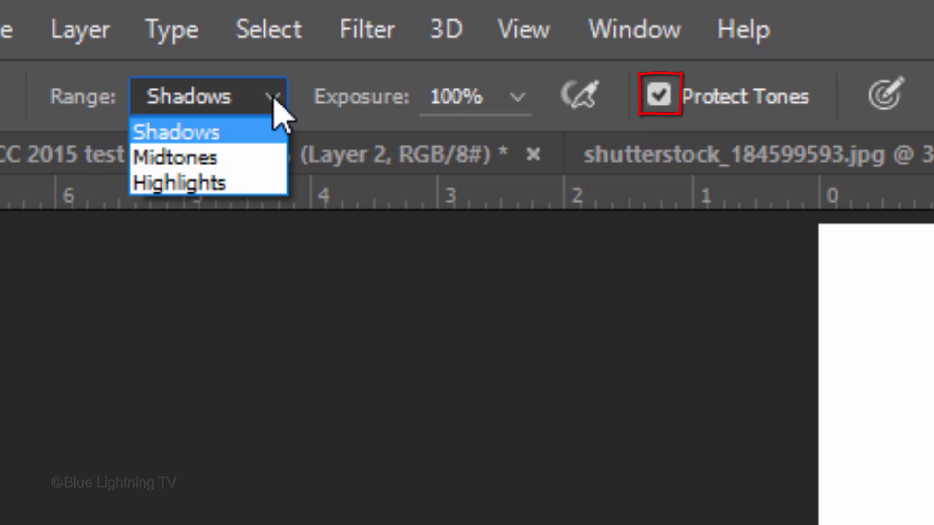
left_click(91, 100)
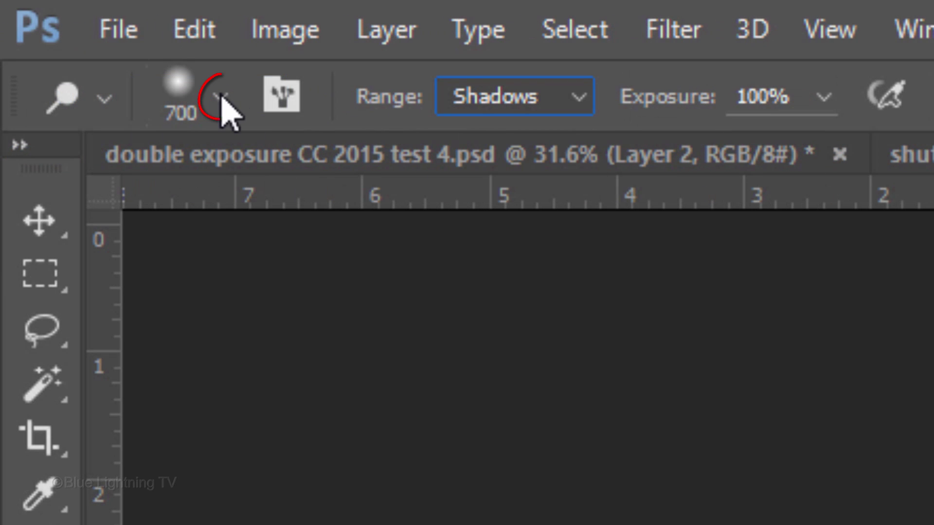
left_click(222, 100)
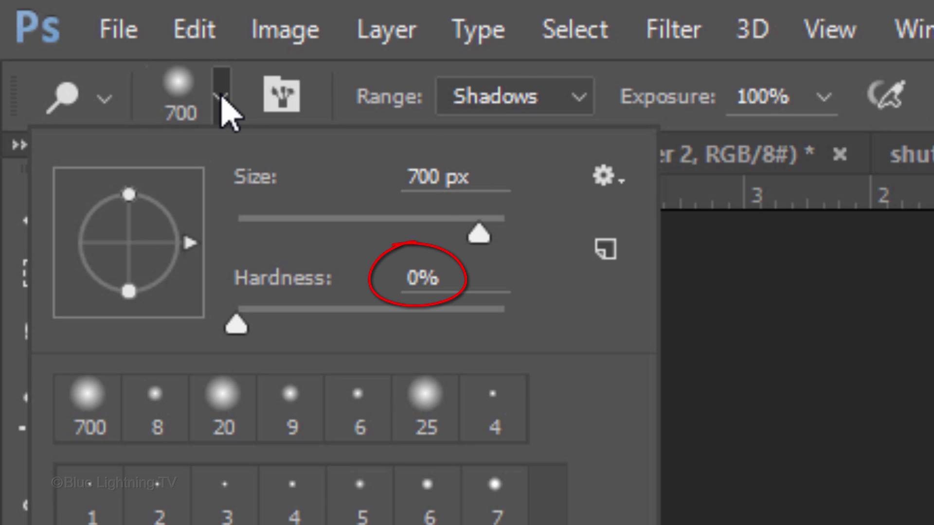
key("Return")
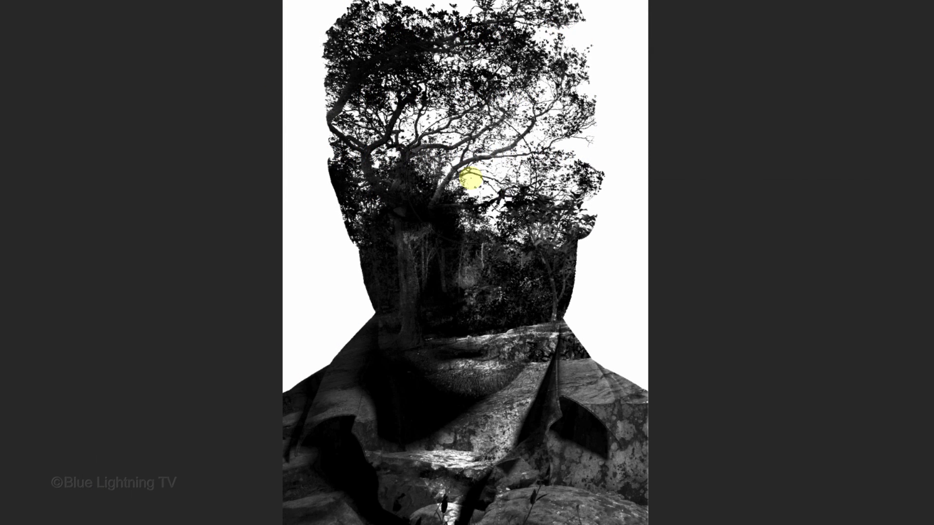
Adjust the brush size and dodge the shadows across the man's face
key("bracketleft")
key("bracketright")
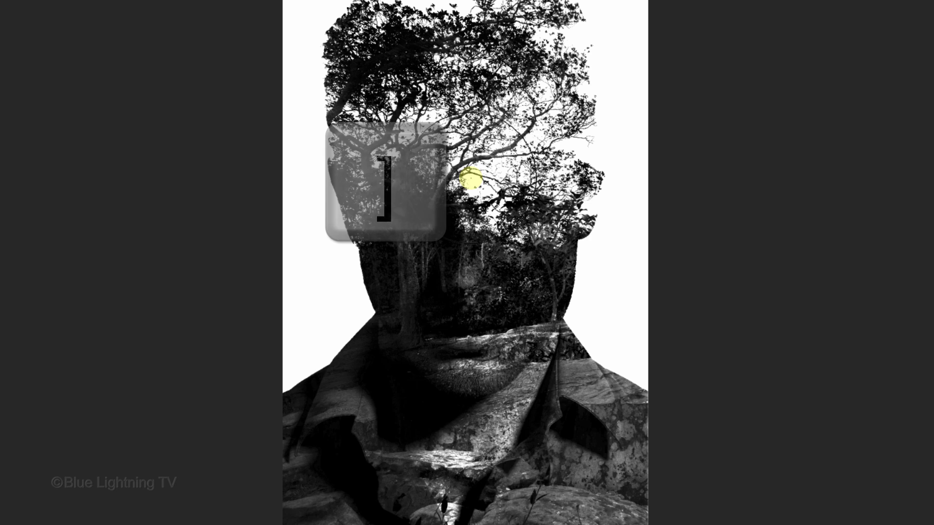
mouse_move(467, 178)
left_mouse_down()
mouse_move(465, 261)
mouse_move(439, 321)
mouse_move(492, 315)
mouse_move(485, 323)
mouse_move(401, 226)
mouse_move(412, 303)
mouse_move(434, 173)
mouse_move(436, 353)
mouse_move(545, 276)
mouse_move(540, 256)
mouse_move(526, 257)
mouse_move(448, 403)
left_mouse_up()
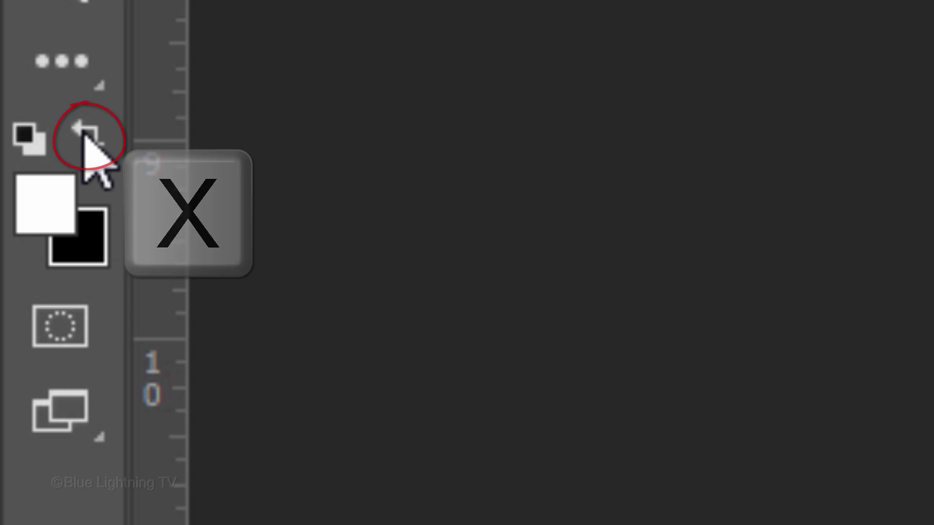
Restore black as the foreground colour, then burn the forest over the man's collar with the Burn tool at Midtones, 25% exposure
key("x")
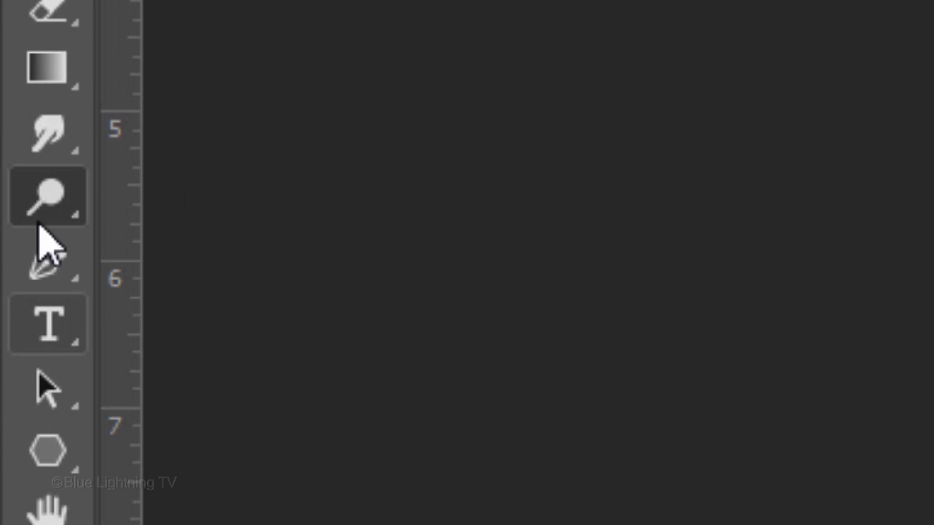
right_click(39, 219)
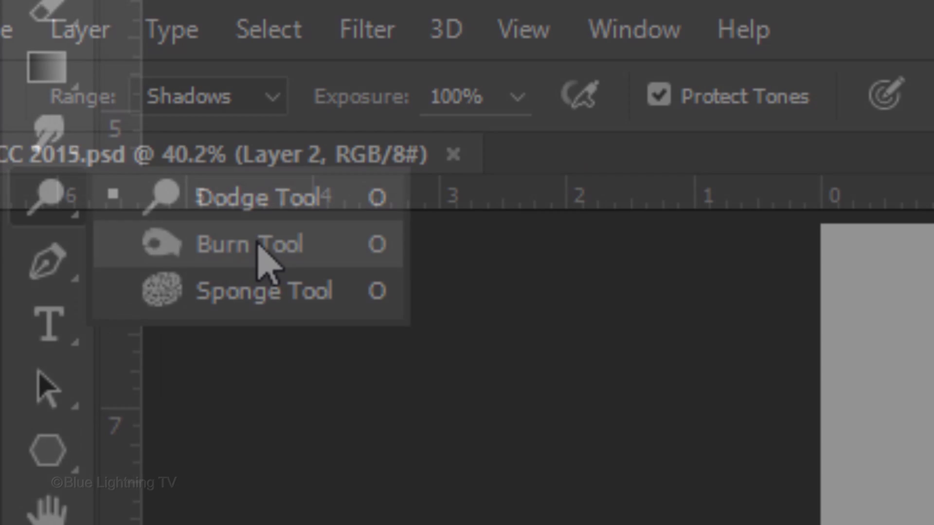
left_click(259, 247)
left_click(270, 95)
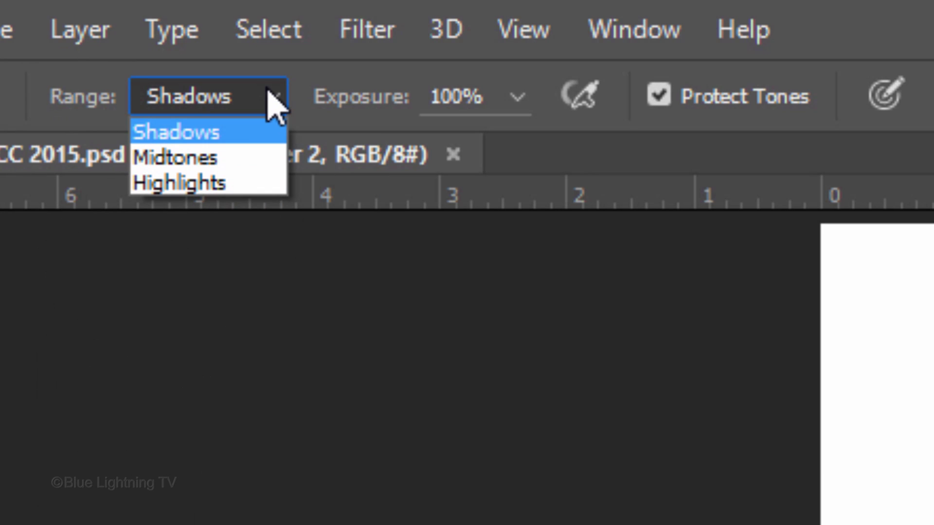
left_click(247, 156)
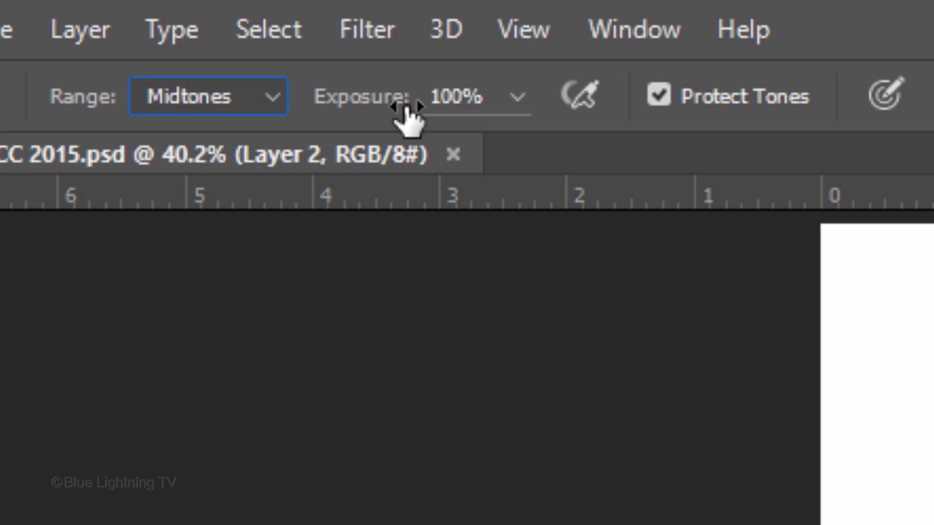
left_click(491, 95)
key("BackSpace")
key("BackSpace")
key("BackSpace")
key("BackSpace")
type("25")
key("Return")
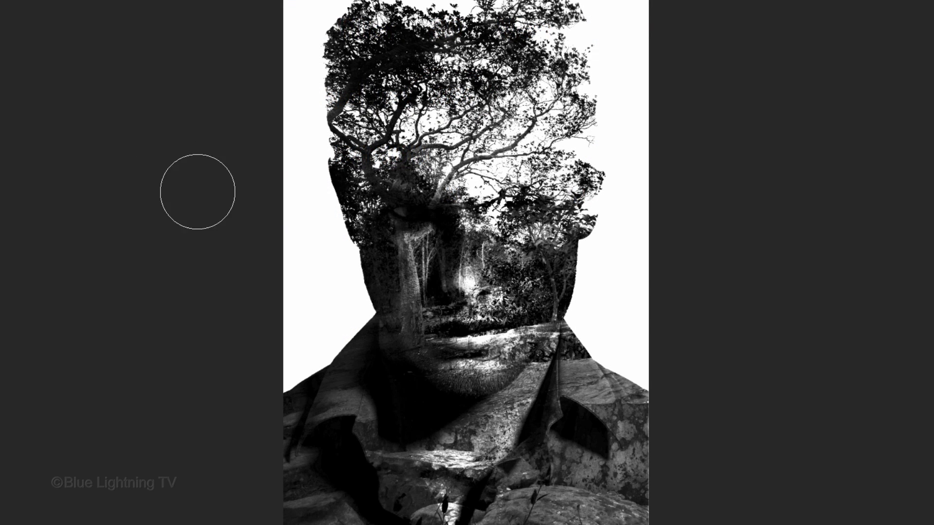
mouse_move(382, 448)
left_mouse_down()
mouse_move(485, 452)
mouse_move(424, 452)
mouse_move(470, 470)
mouse_move(429, 521)
mouse_move(439, 514)
mouse_move(417, 431)
left_mouse_up()
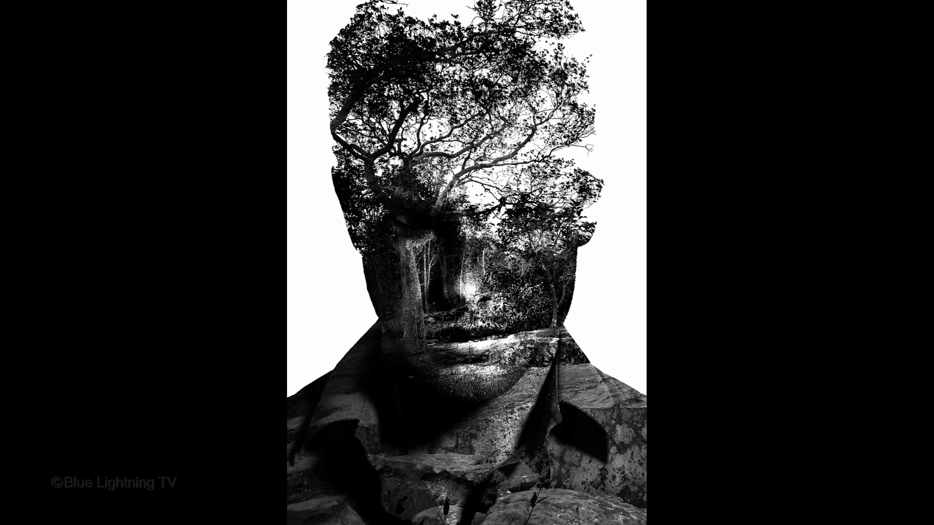